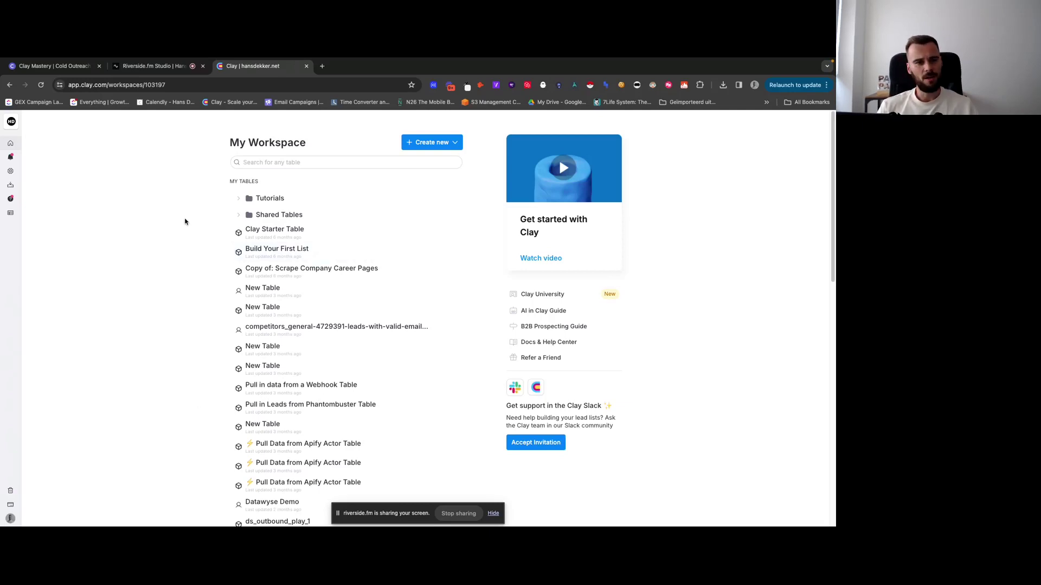
# - Scroll the workspace home and preview the create-new options without choosing one
pyautogui.scroll(-2, 184, 248)
pyautogui.scroll(-1, 183, 248)
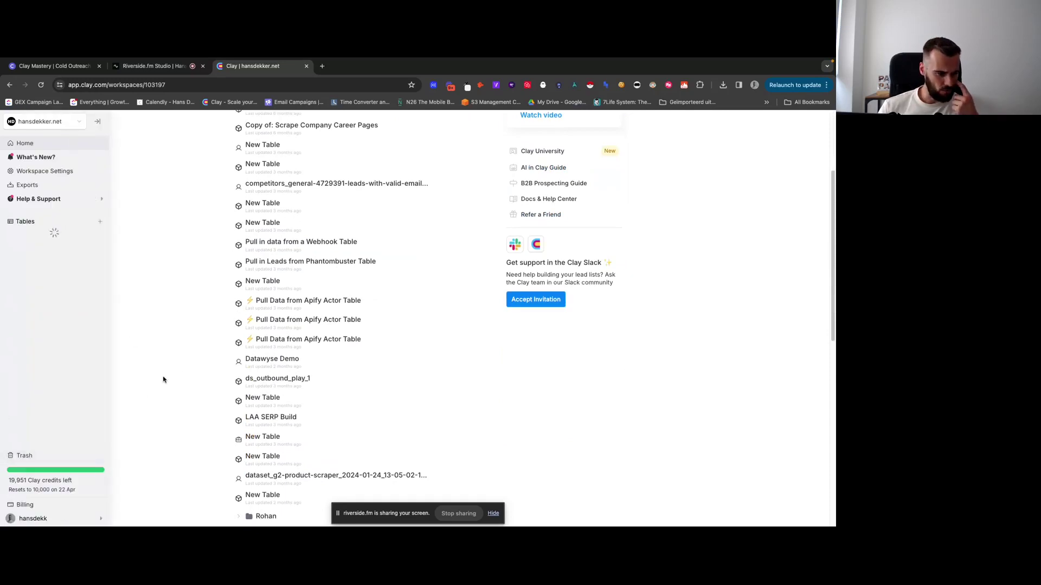
pyautogui.scroll(3, 209, 361)
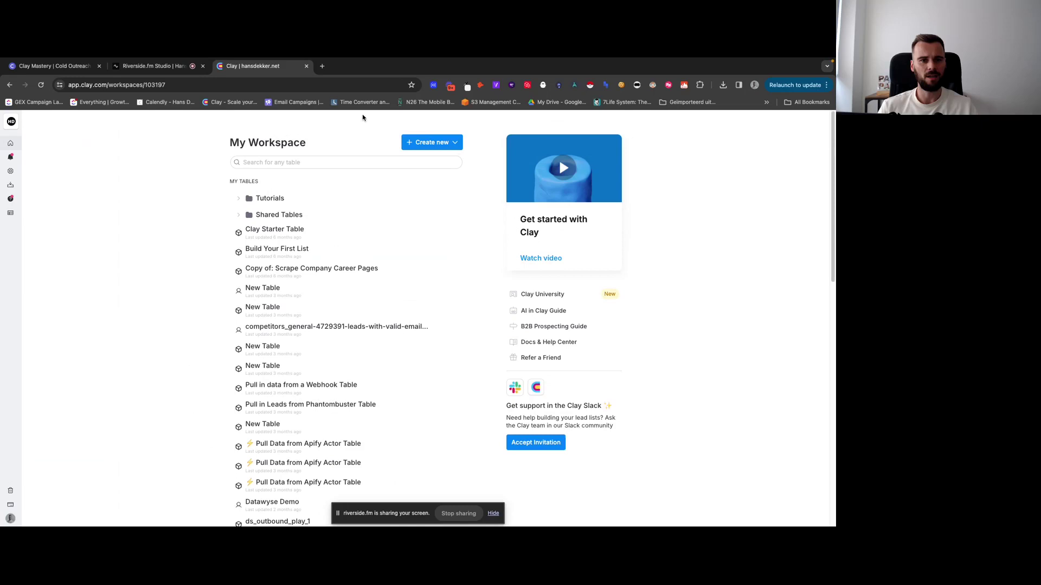
pyautogui.click(439, 145)
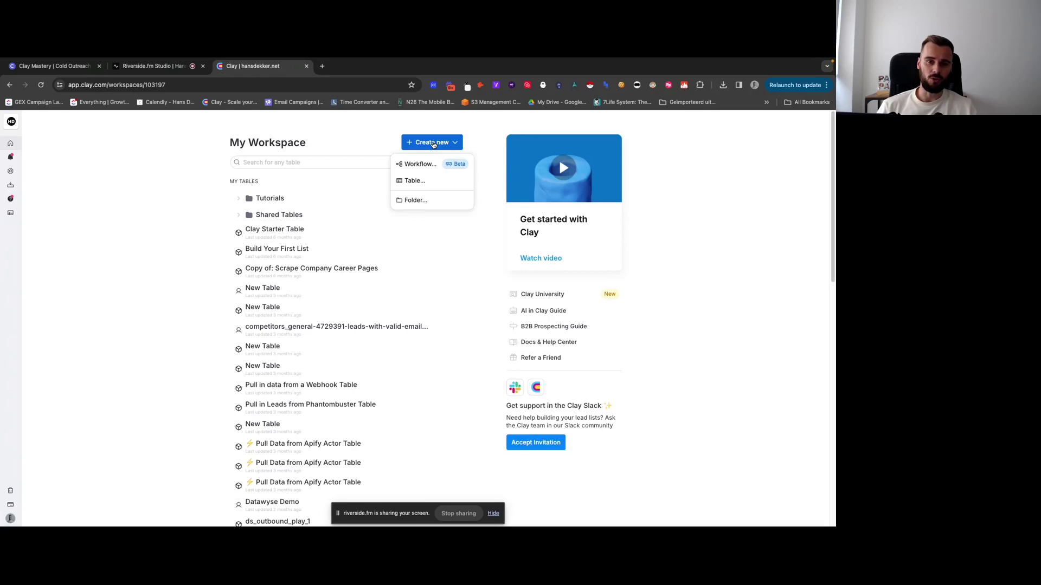
pyautogui.click(434, 145)
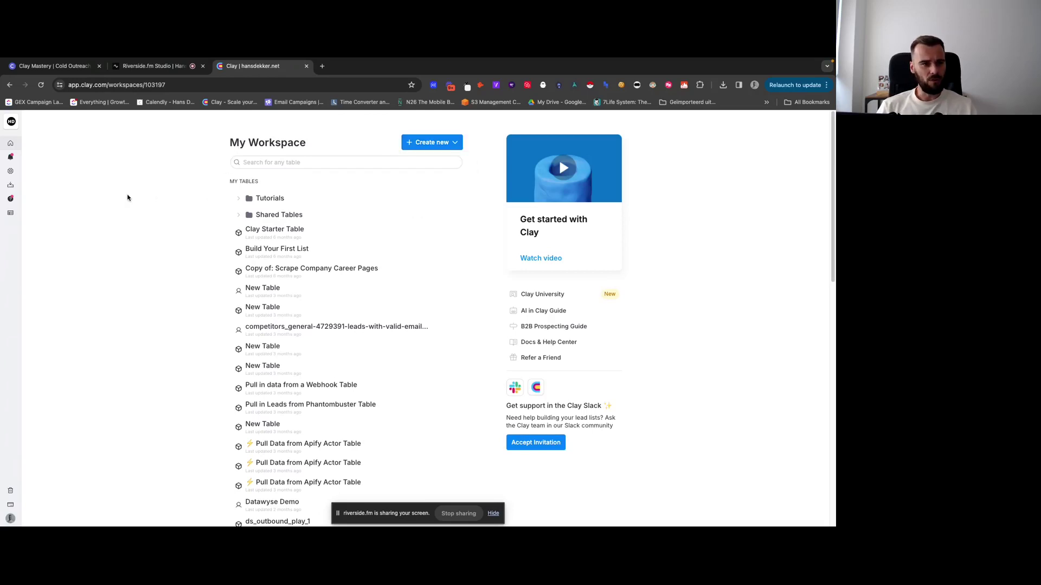
# - Review the Apify and Built With integrations in workspace settings, then close settings
pyautogui.click(30, 174)
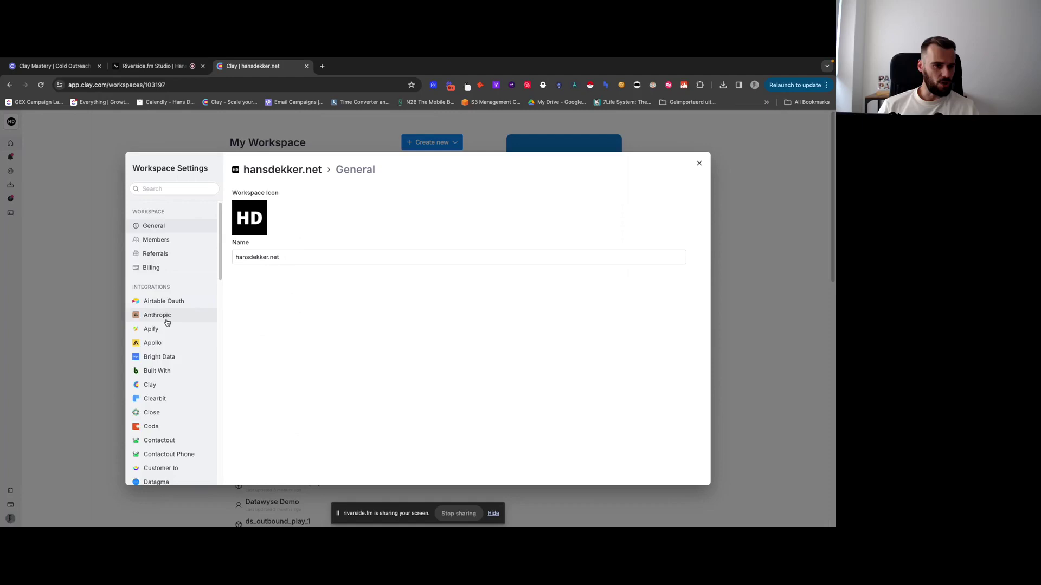
pyautogui.scroll(-5, 166, 320)
pyautogui.scroll(-8, 168, 317)
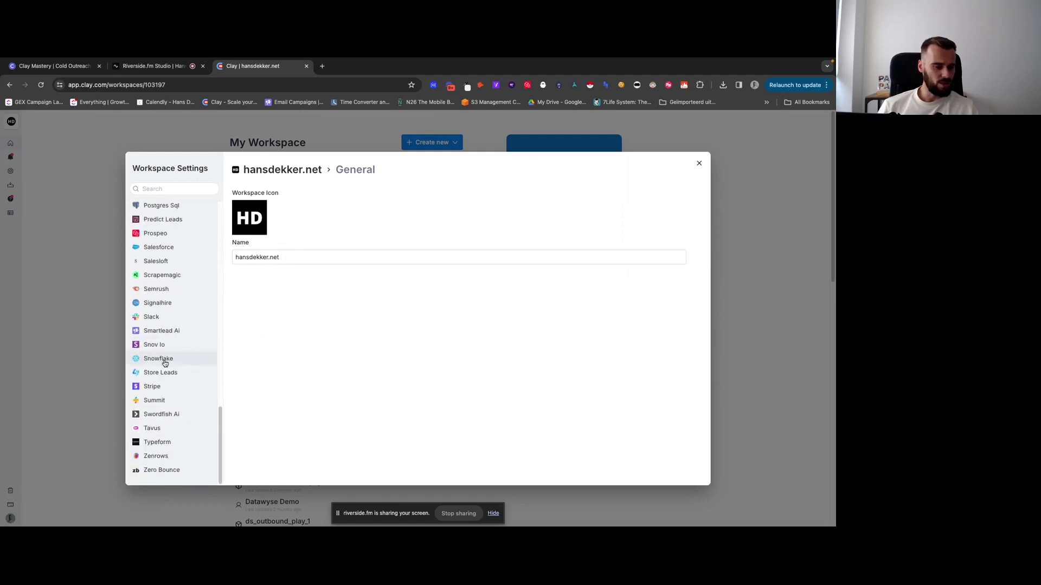
pyautogui.scroll(15, 166, 363)
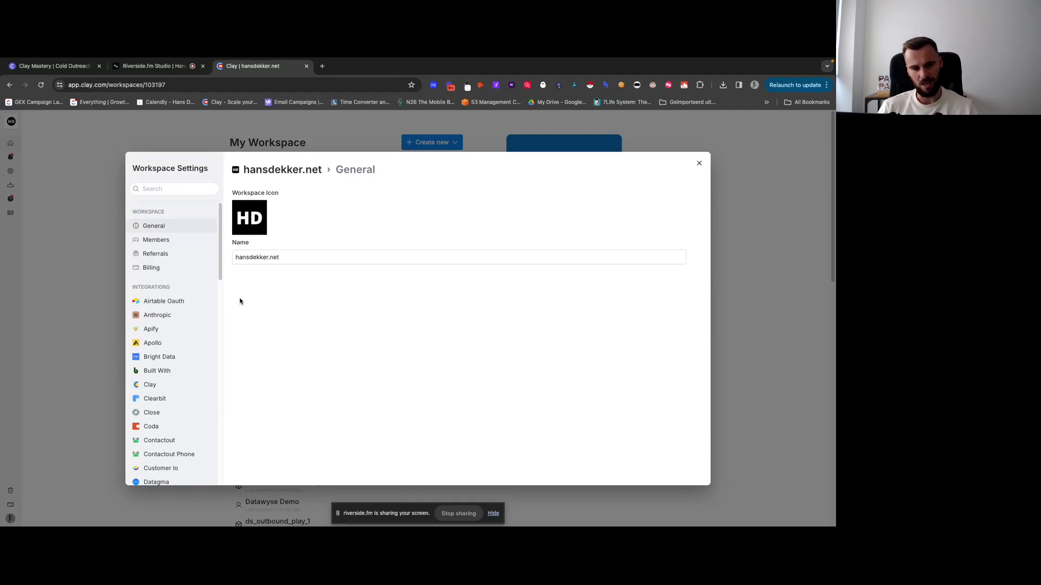
pyautogui.click(162, 333)
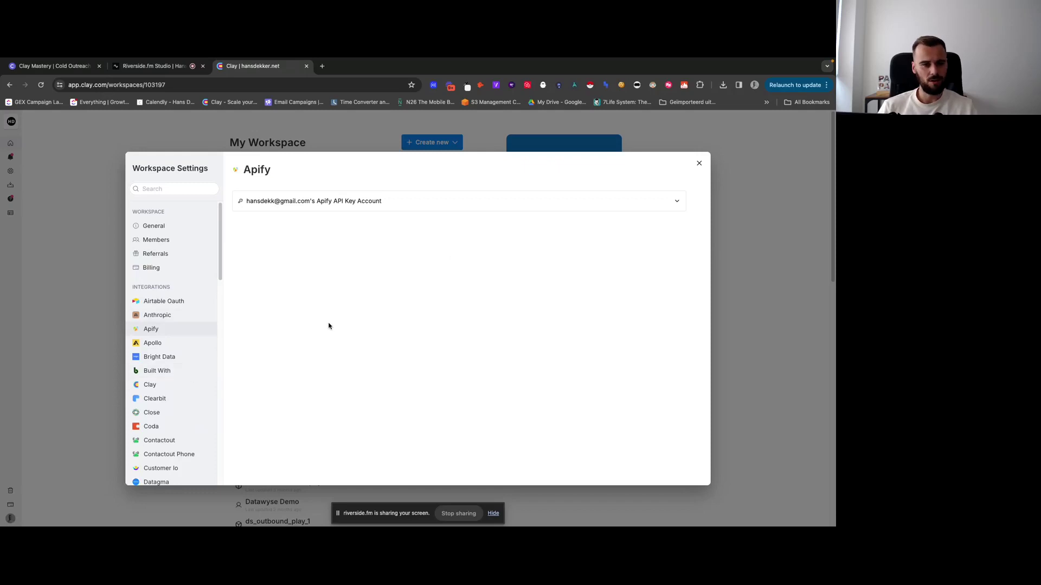
pyautogui.scroll(-3, 181, 344)
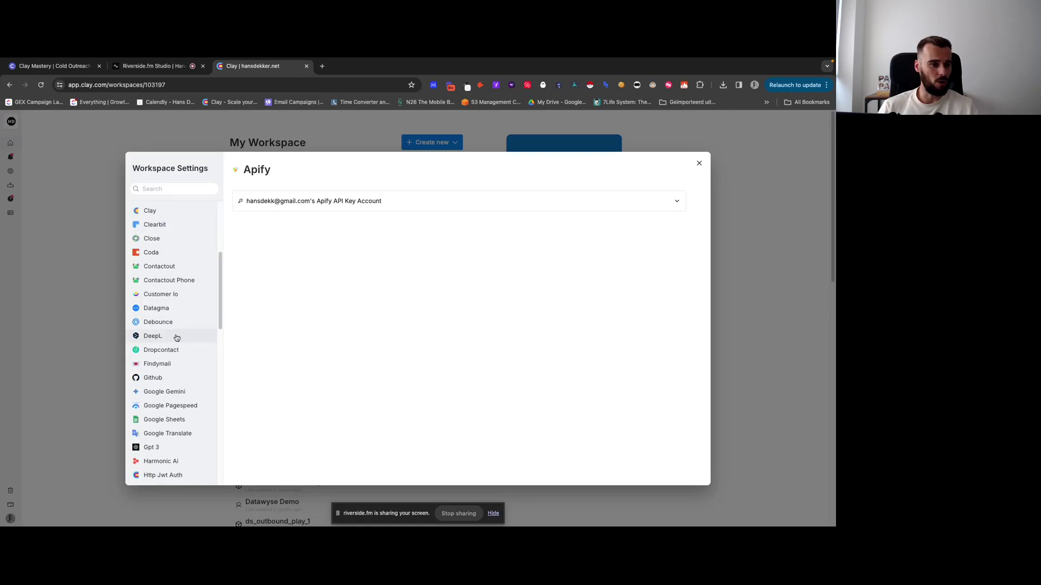
pyautogui.scroll(3, 174, 339)
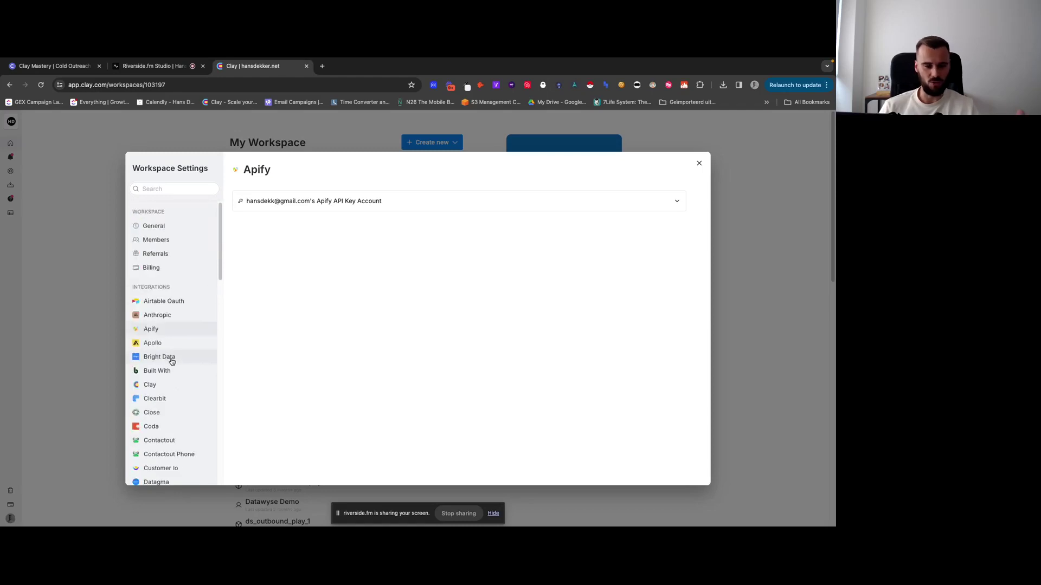
pyautogui.click(169, 372)
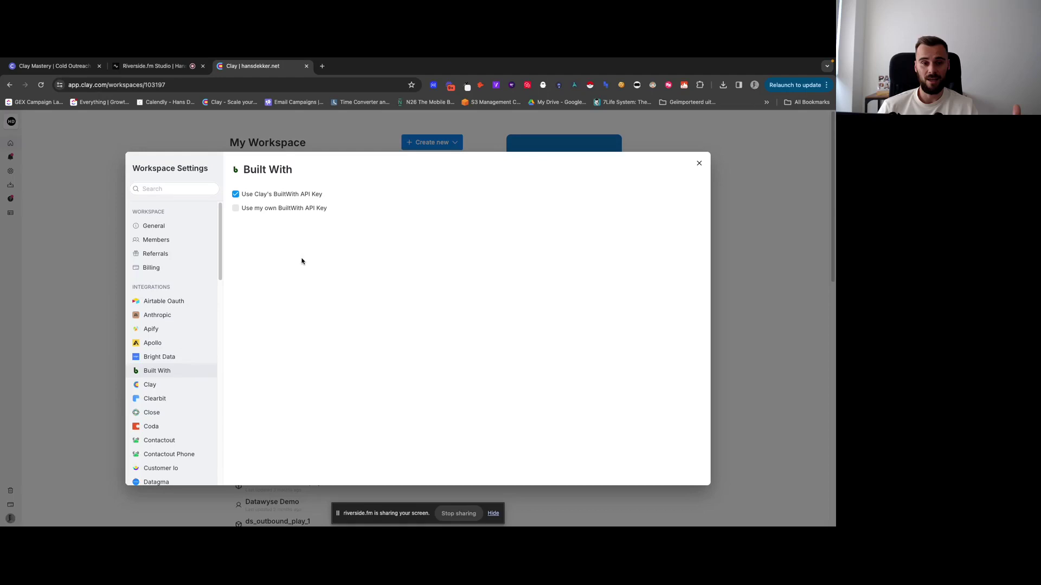
pyautogui.click(699, 163)
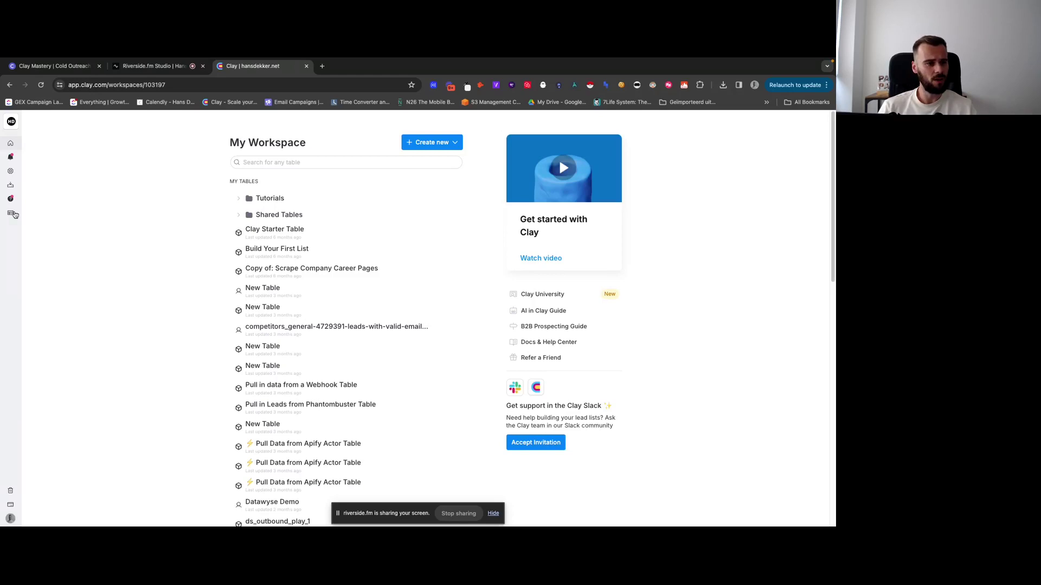
# - Find and open the TR TAM Scoring table, scrolling right to its later columns
pyautogui.click(15, 216)
pyautogui.scroll(-15, 214, 297)
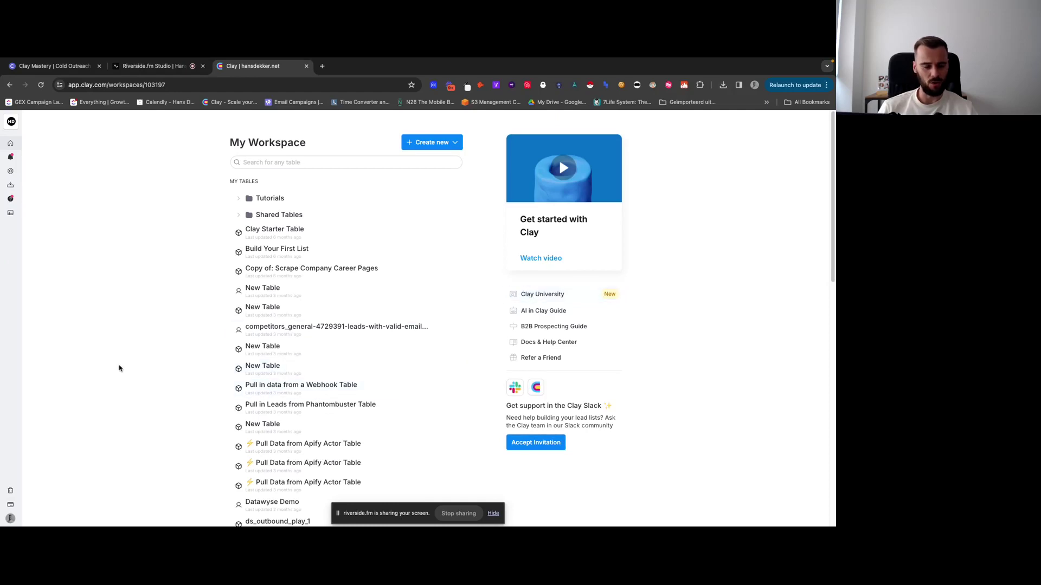
pyautogui.scroll(-10, 120, 368)
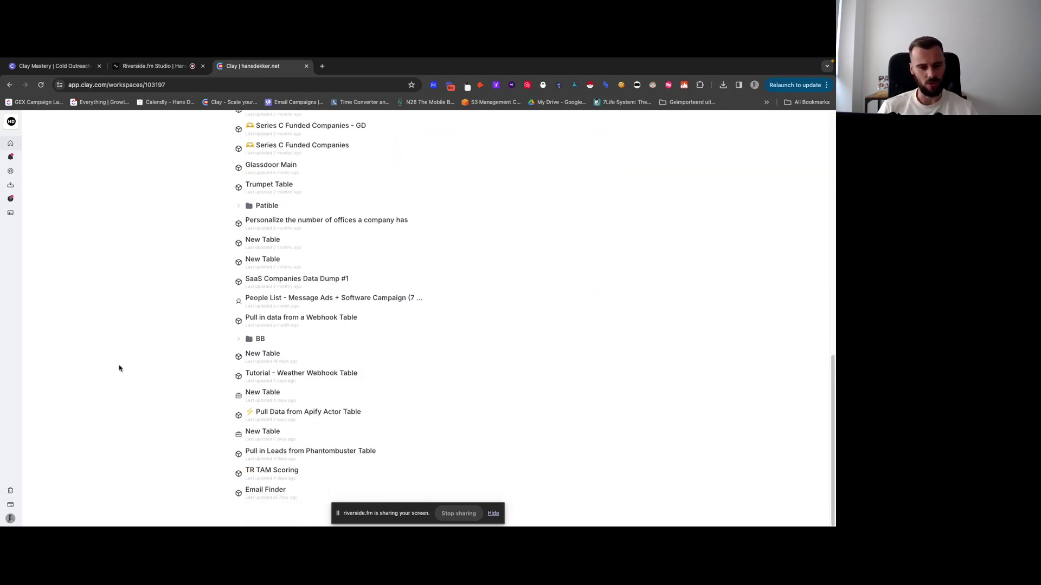
pyautogui.click(262, 471)
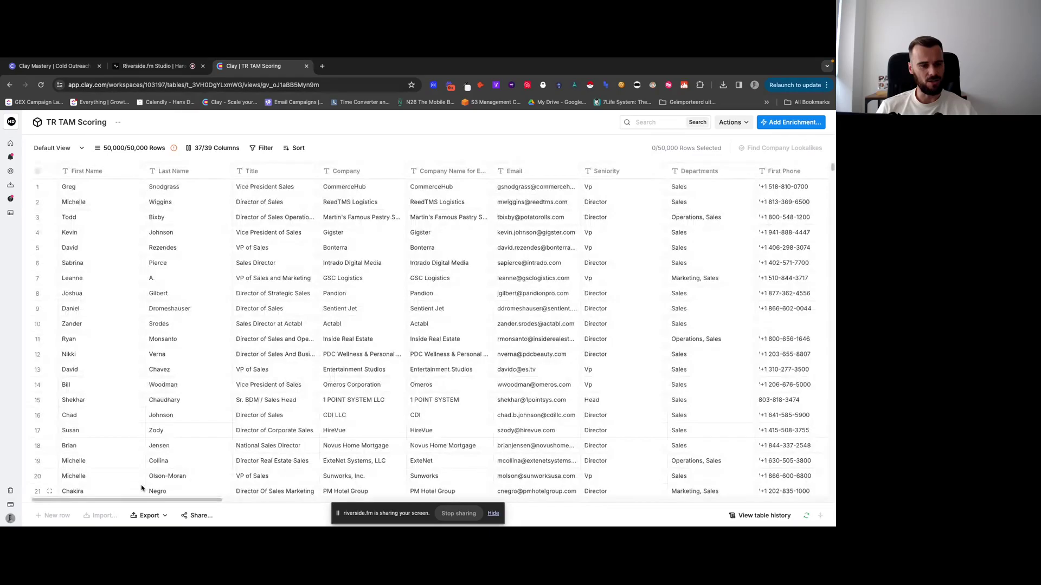
pyautogui.moveTo(132, 501); pyautogui.dragTo(742, 500)
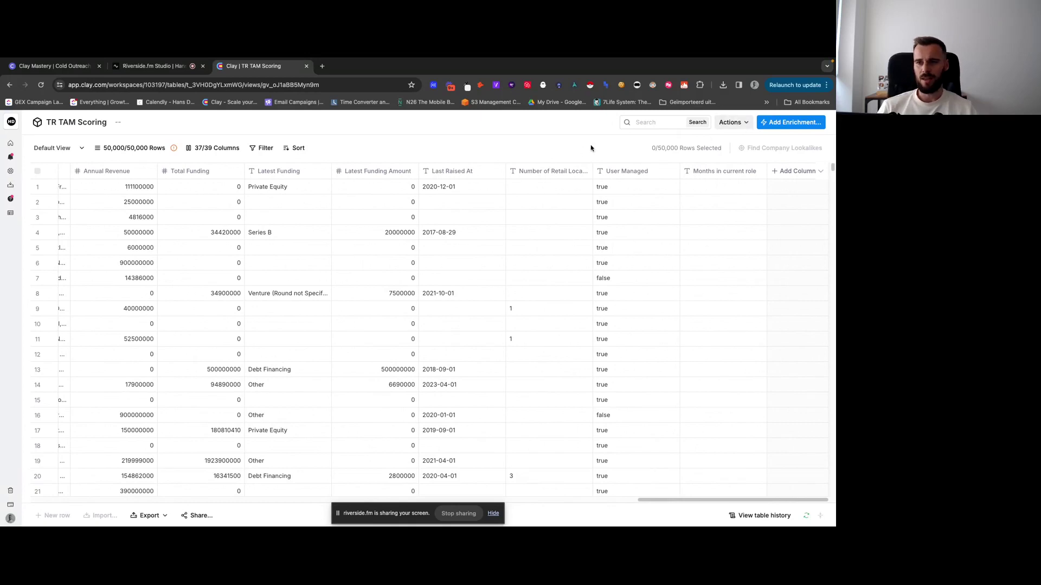
pyautogui.click(730, 123)
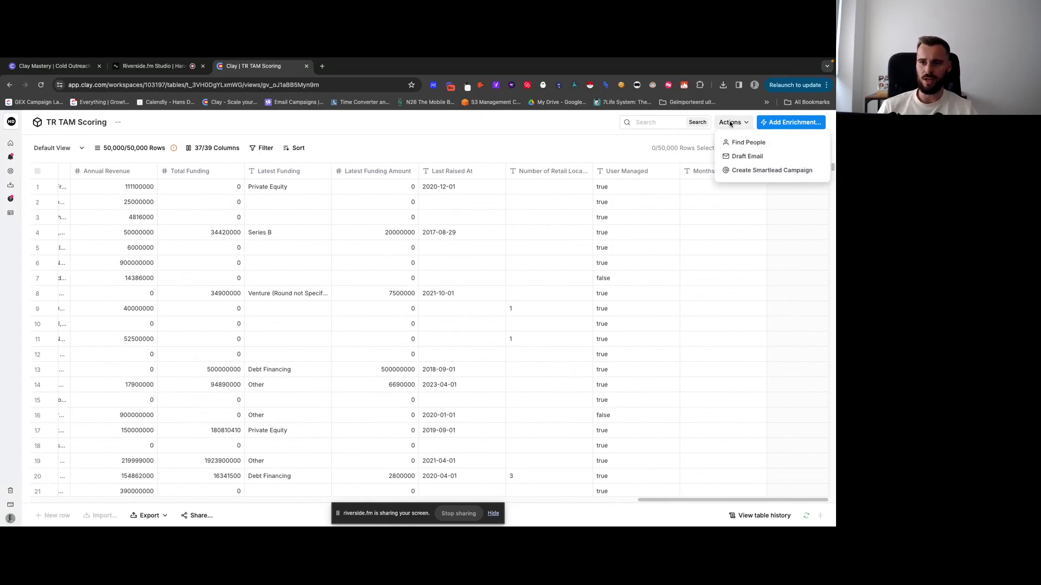
pyautogui.click(731, 123)
pyautogui.click(740, 124)
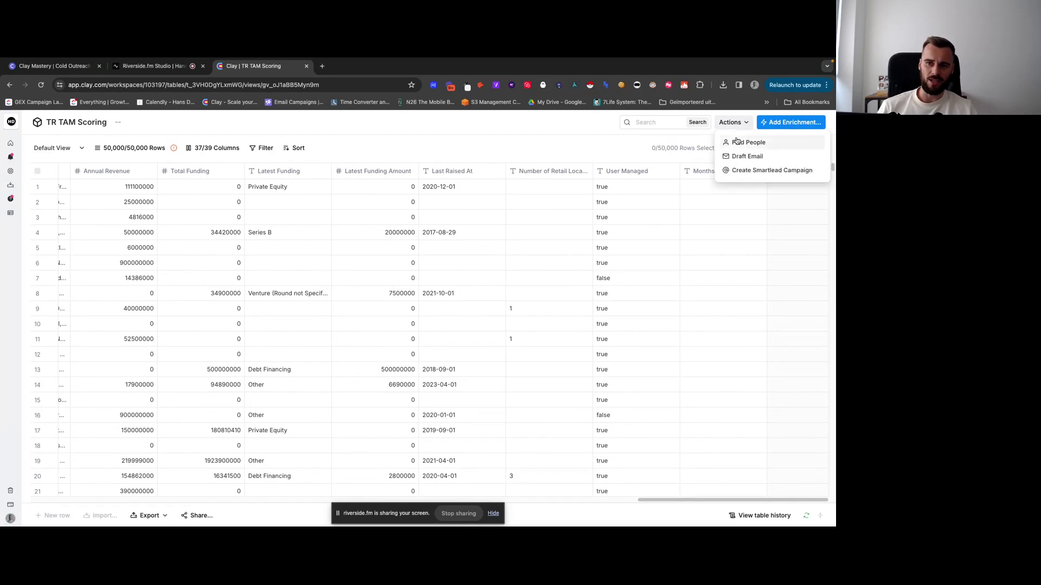
pyautogui.click(732, 123)
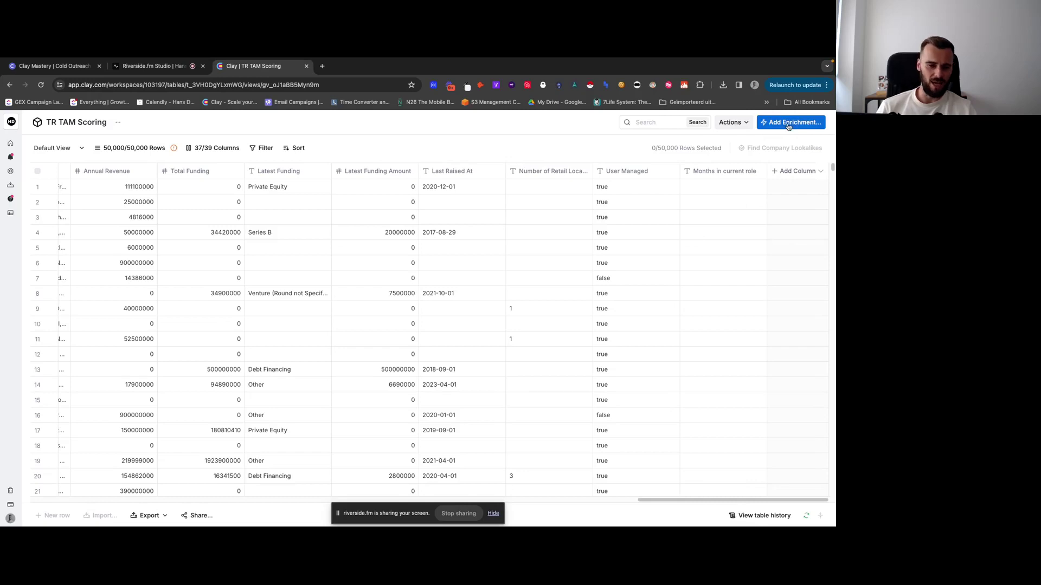
pyautogui.click(801, 172)
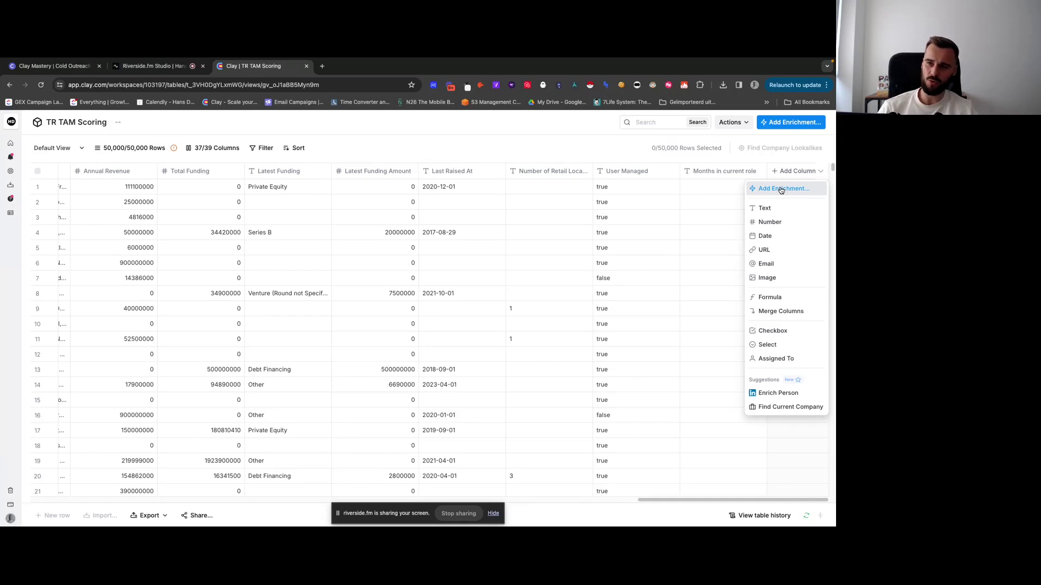
pyautogui.click(610, 149)
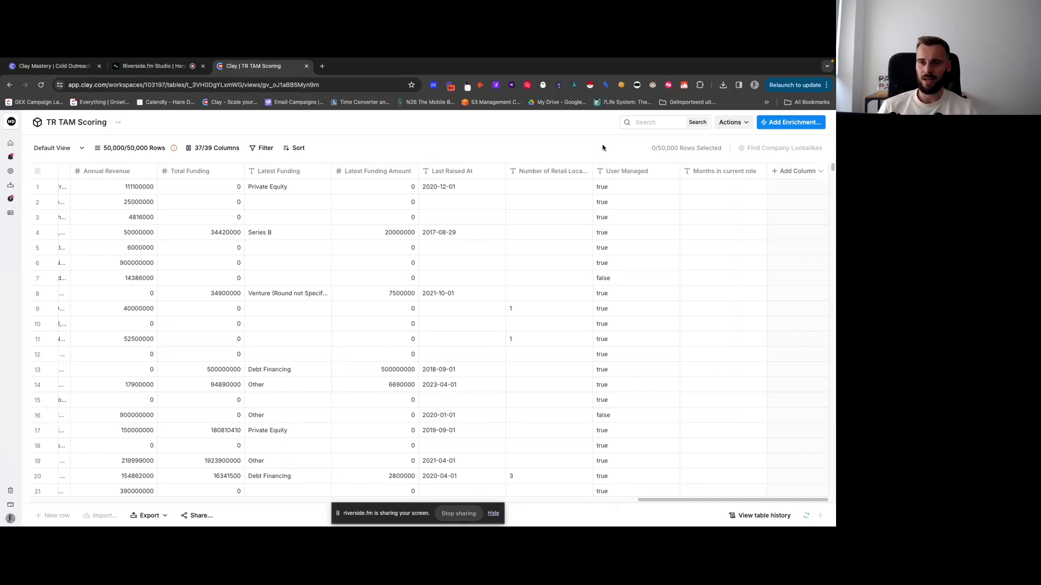
# - Open the Add Enrichment catalogue and scroll through the available enrichments
pyautogui.click(779, 124)
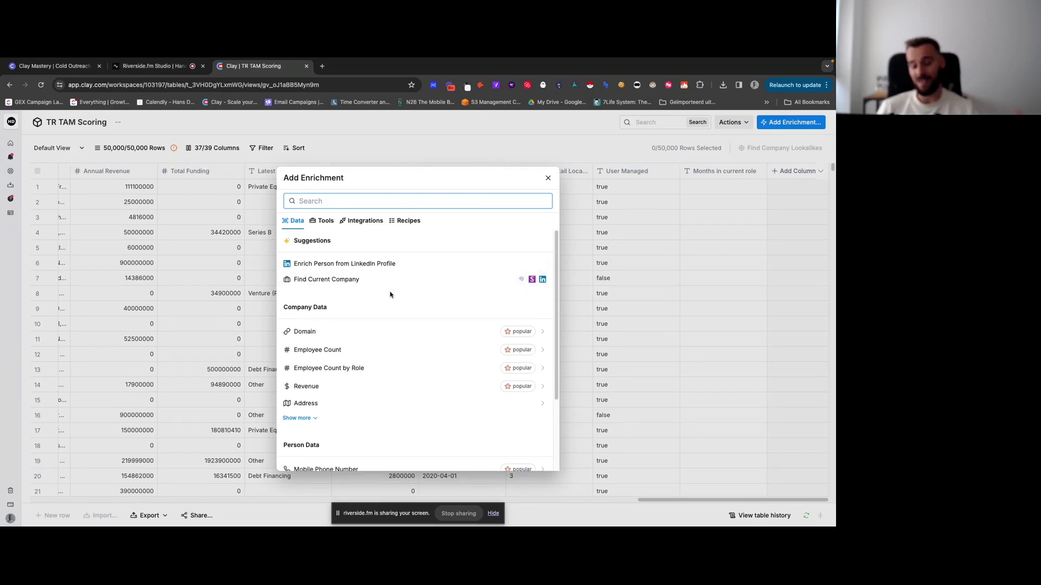
pyautogui.scroll(-2, 393, 304)
pyautogui.scroll(2, 386, 347)
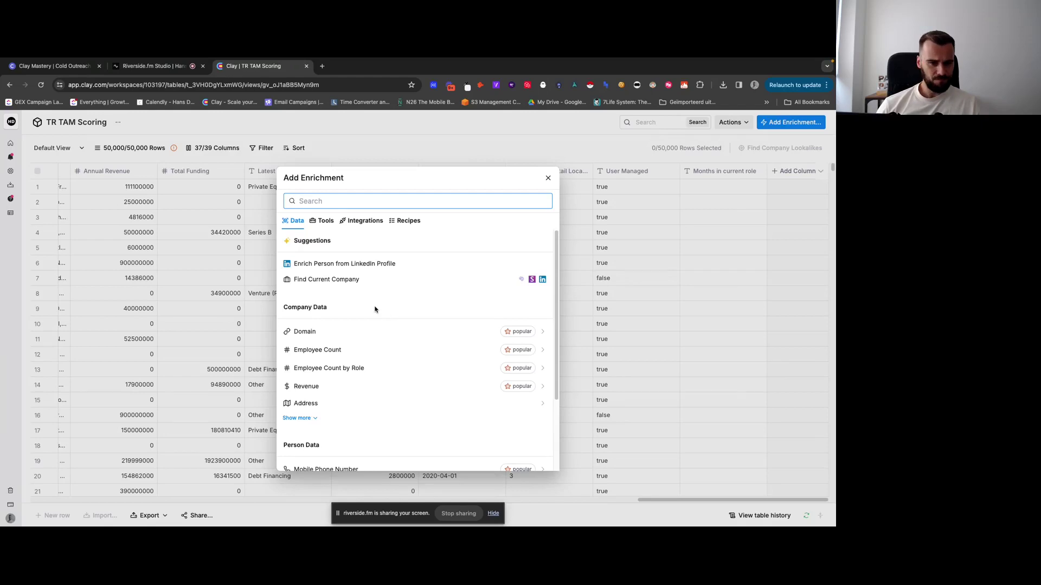
pyautogui.scroll(-3, 355, 347)
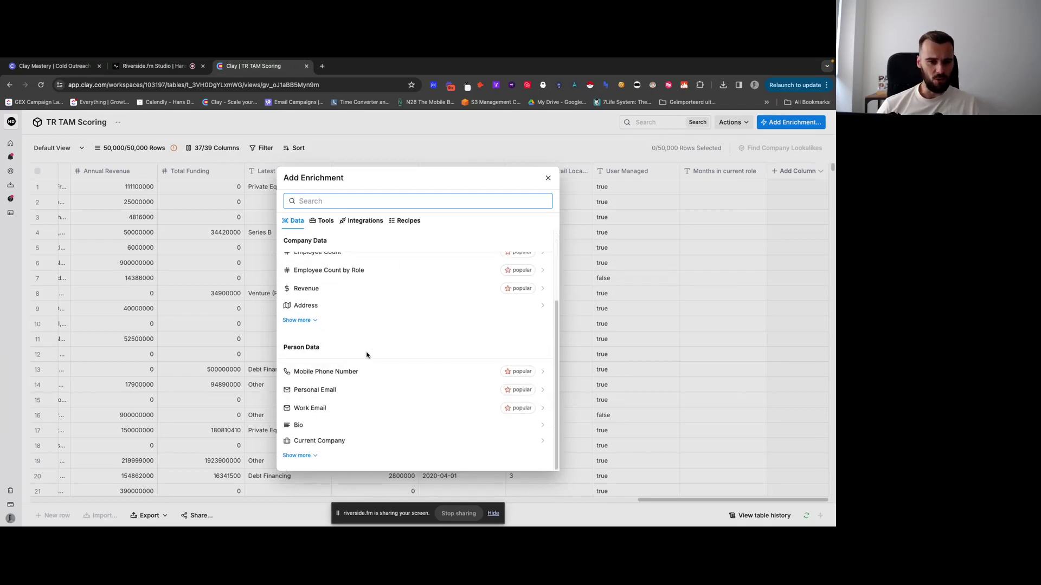
pyautogui.scroll(3, 380, 326)
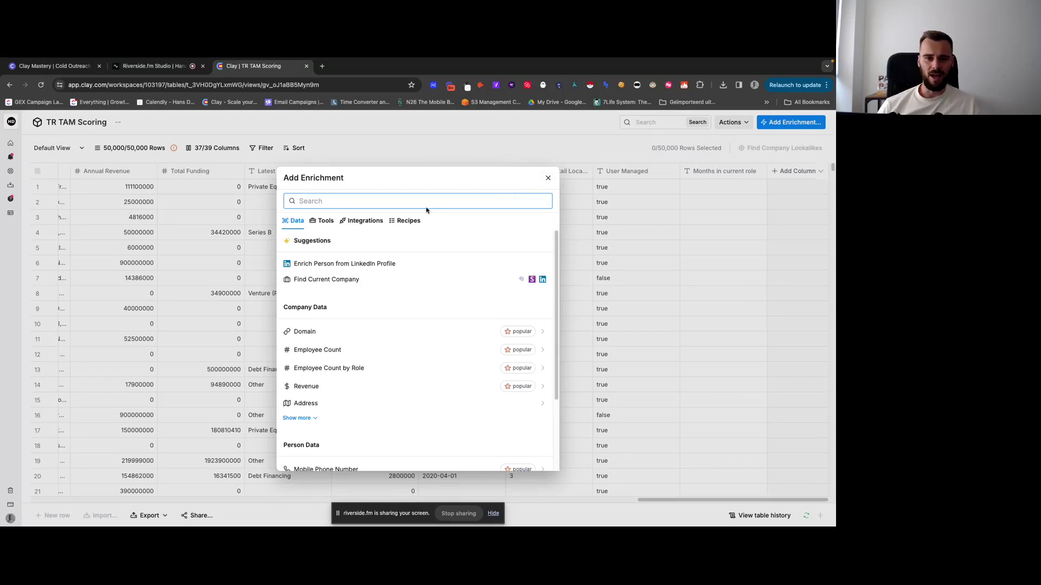
# - Browse the full list of public Recipes, then return to the Data enrichments
pyautogui.click(398, 223)
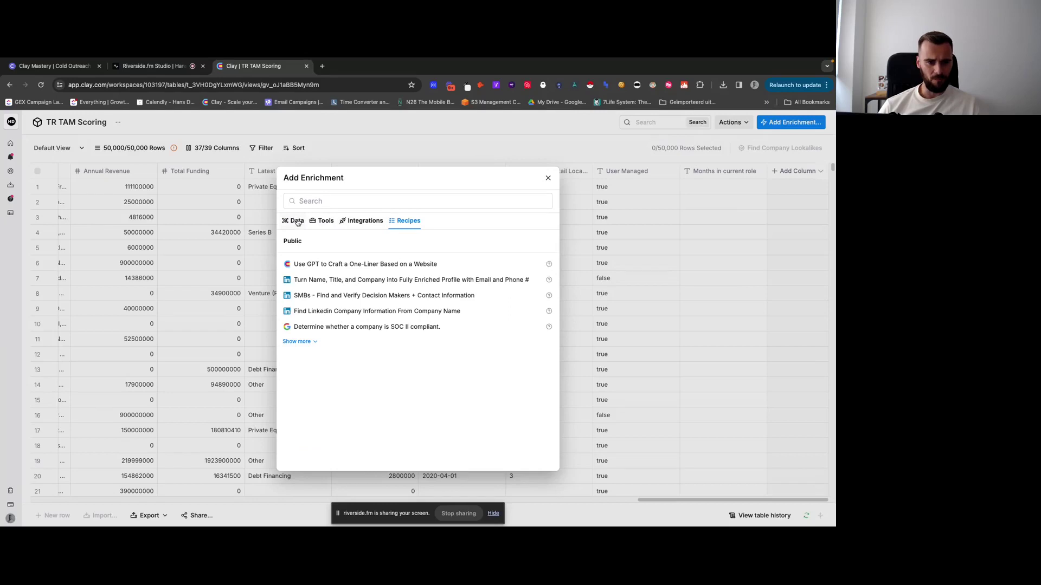
pyautogui.click(304, 342)
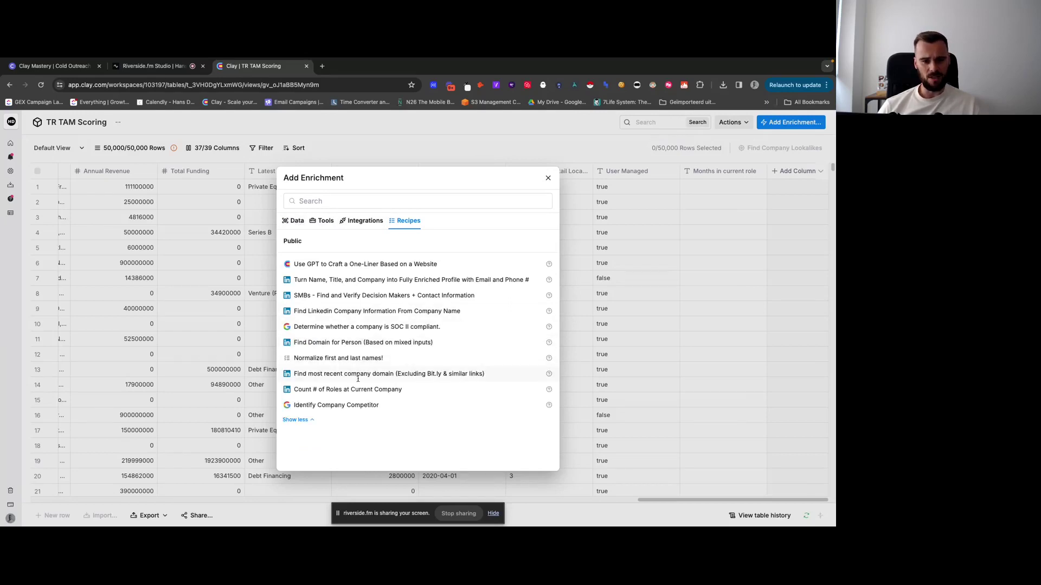
pyautogui.click(293, 222)
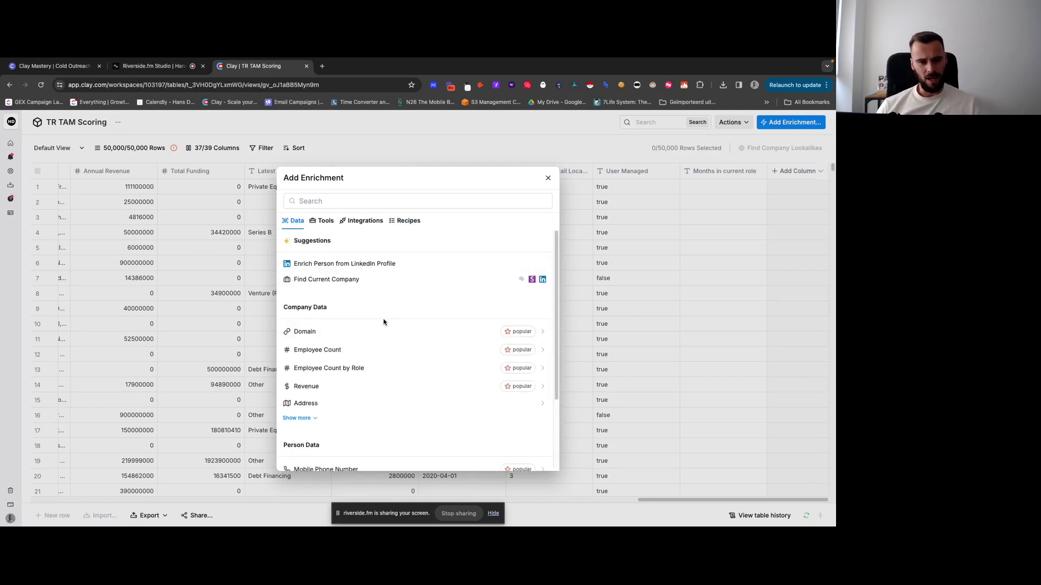
# - Search the enrichments for 'http' and open the HTTP API enrichment setup
pyautogui.click(349, 204)
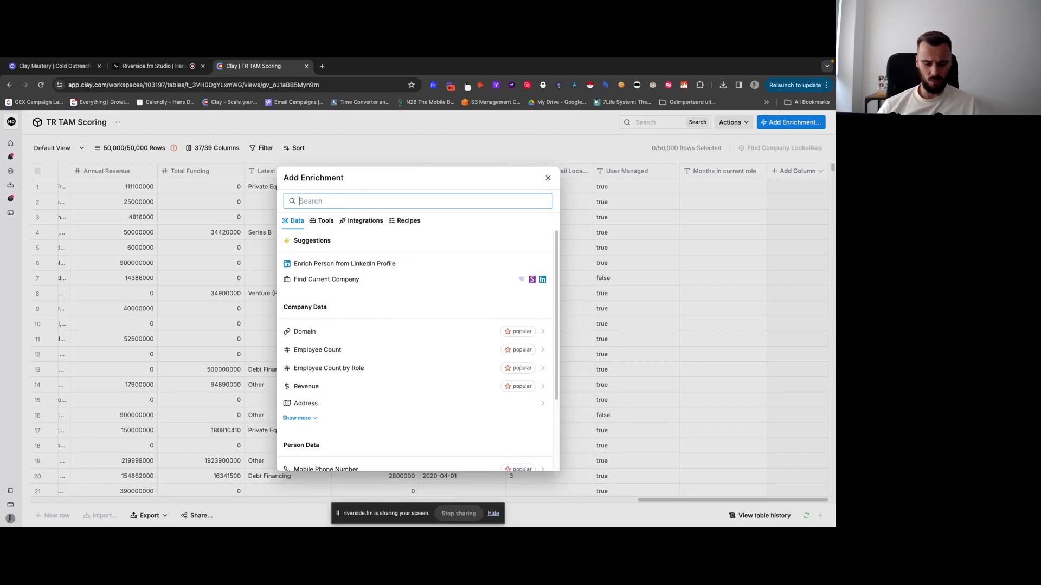
pyautogui.write('http')
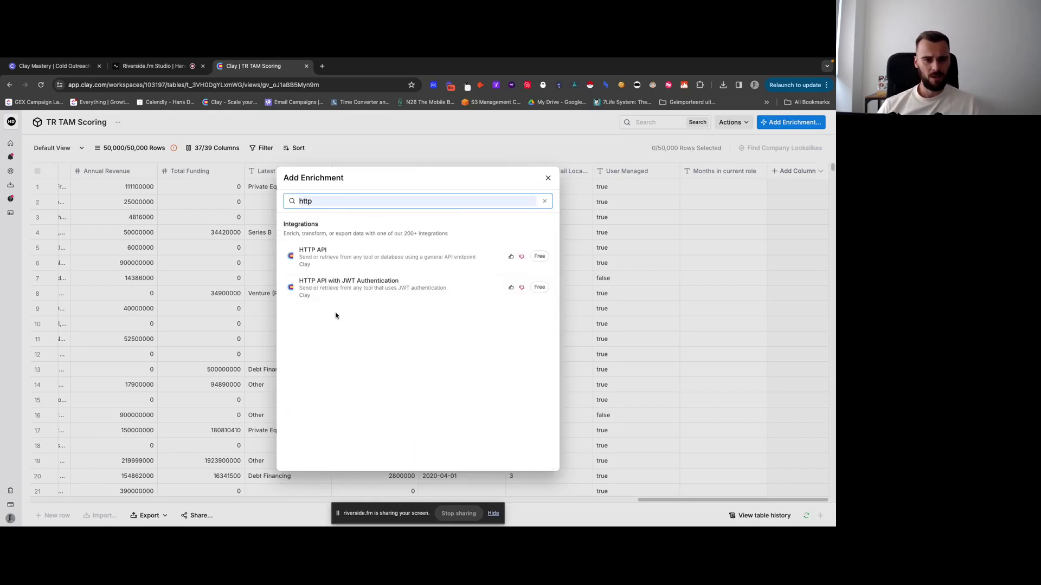
pyautogui.click(366, 256)
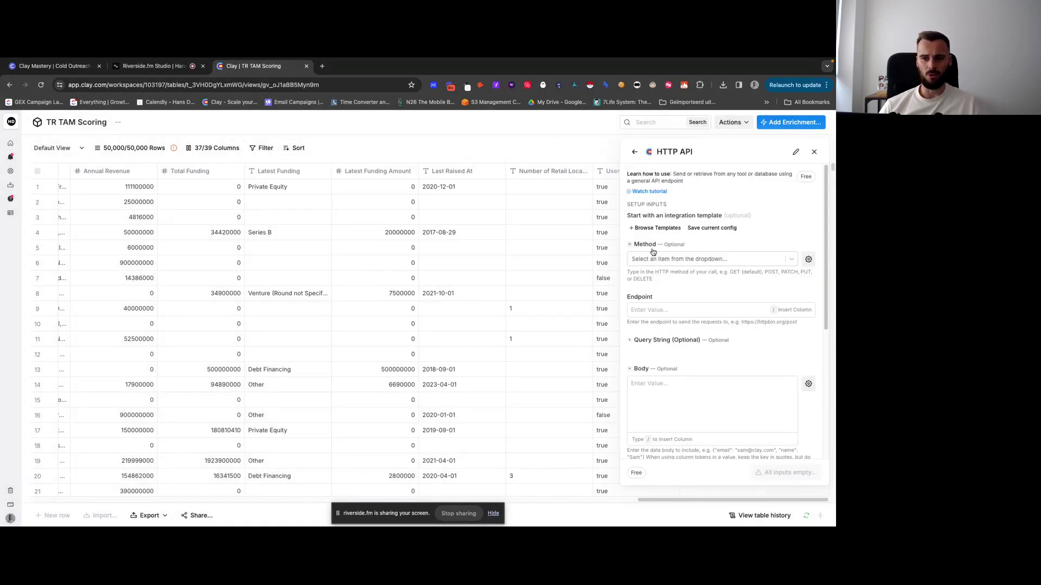
pyautogui.moveTo(657, 151); pyautogui.dragTo(696, 154)
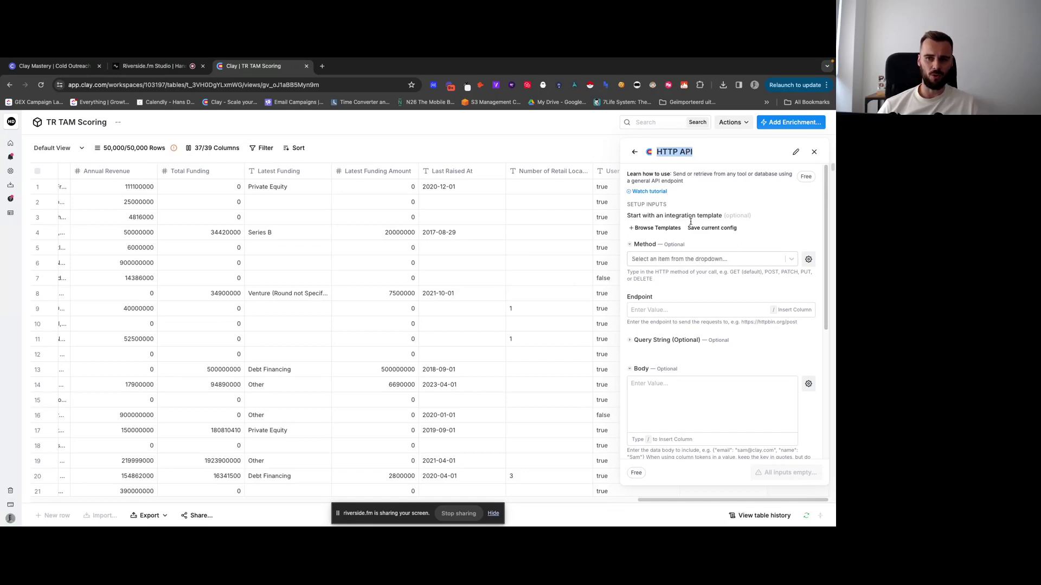
pyautogui.click(660, 231)
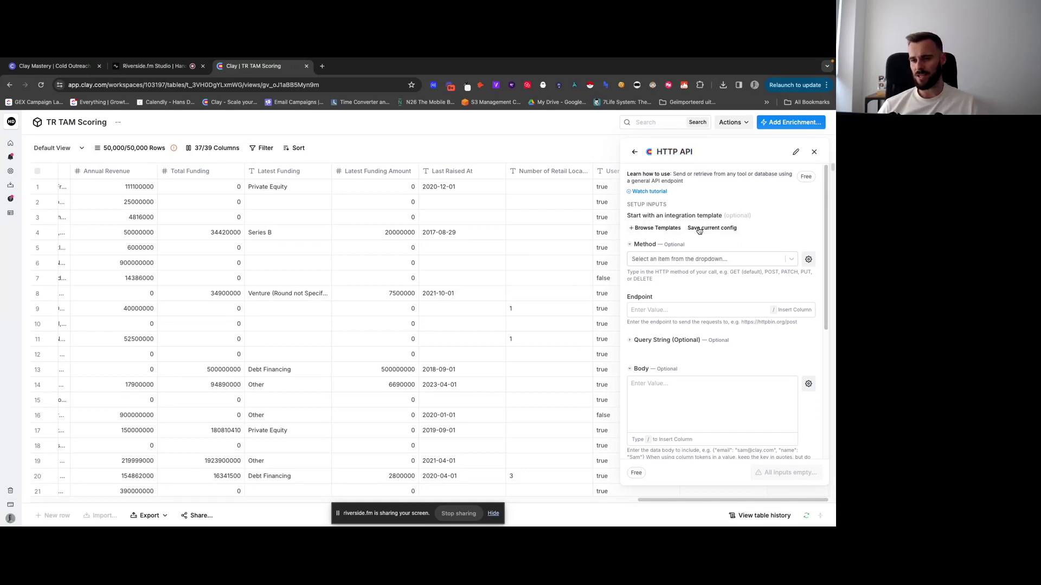
# - Look over the HTTP API templates, then close the templates list and the HTTP API panel
pyautogui.click(668, 229)
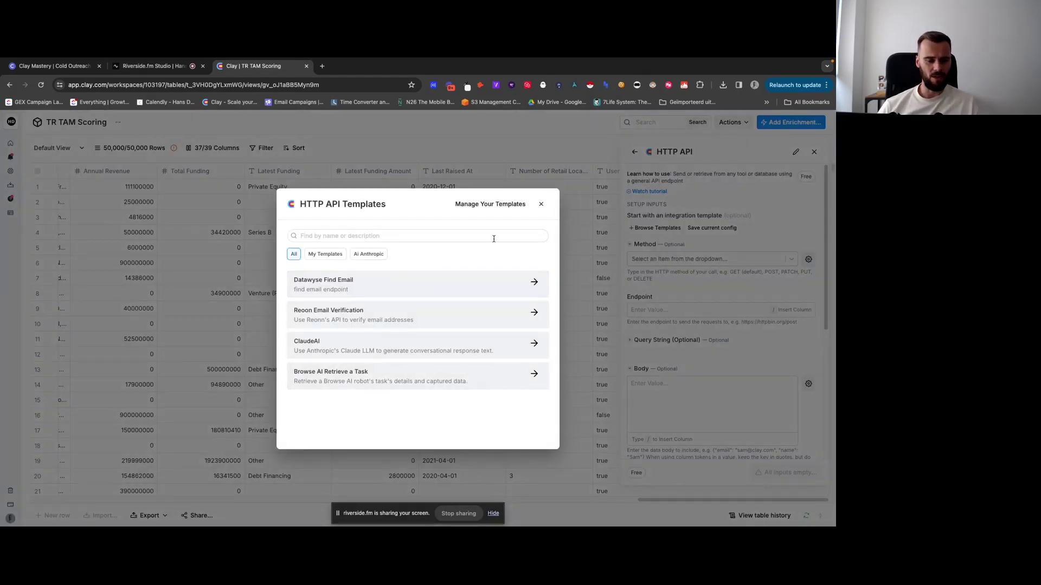
pyautogui.click(541, 205)
pyautogui.click(813, 152)
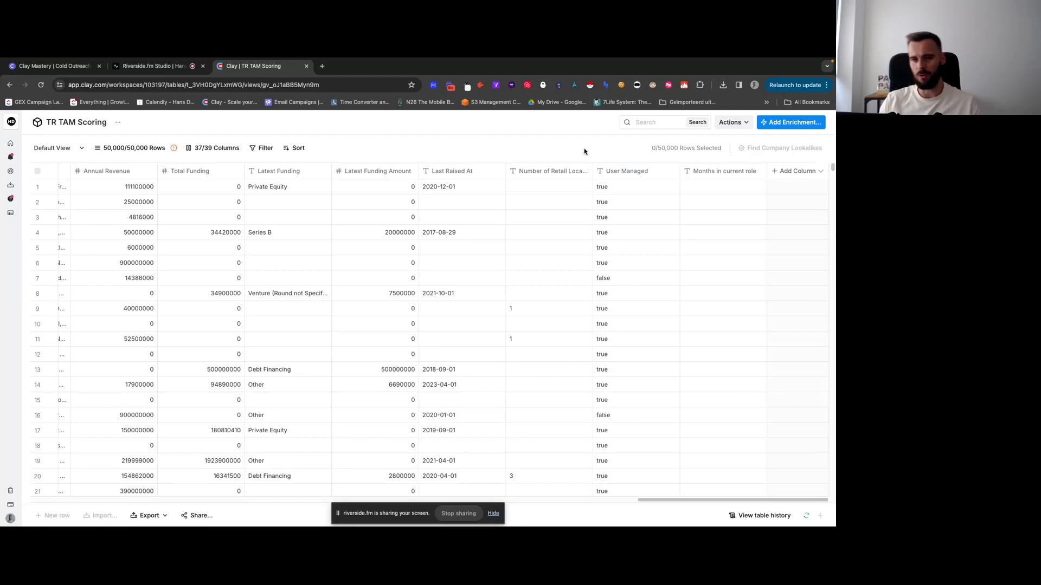
pyautogui.click(785, 123)
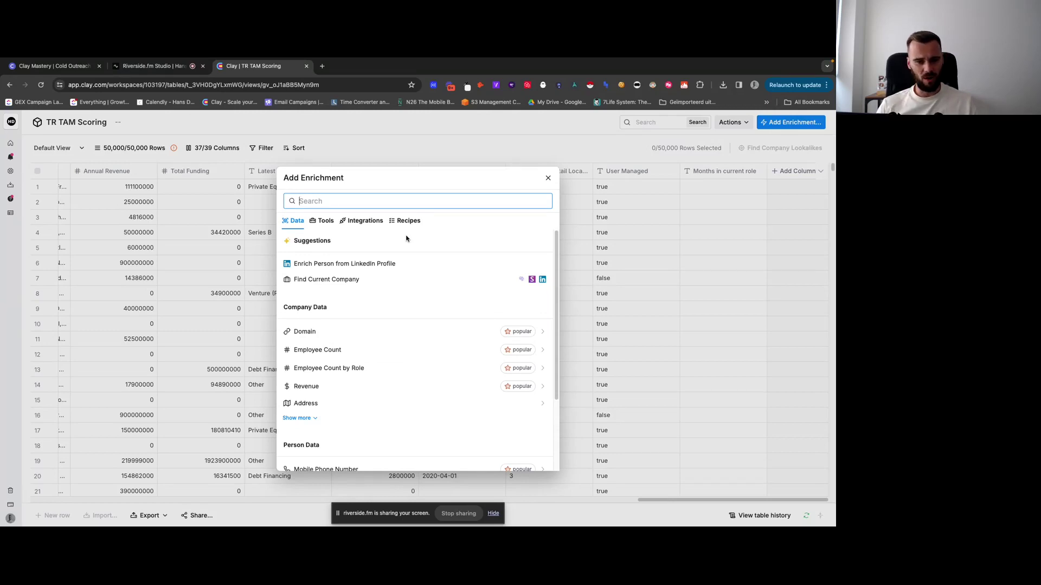
pyautogui.scroll(-3, 418, 297)
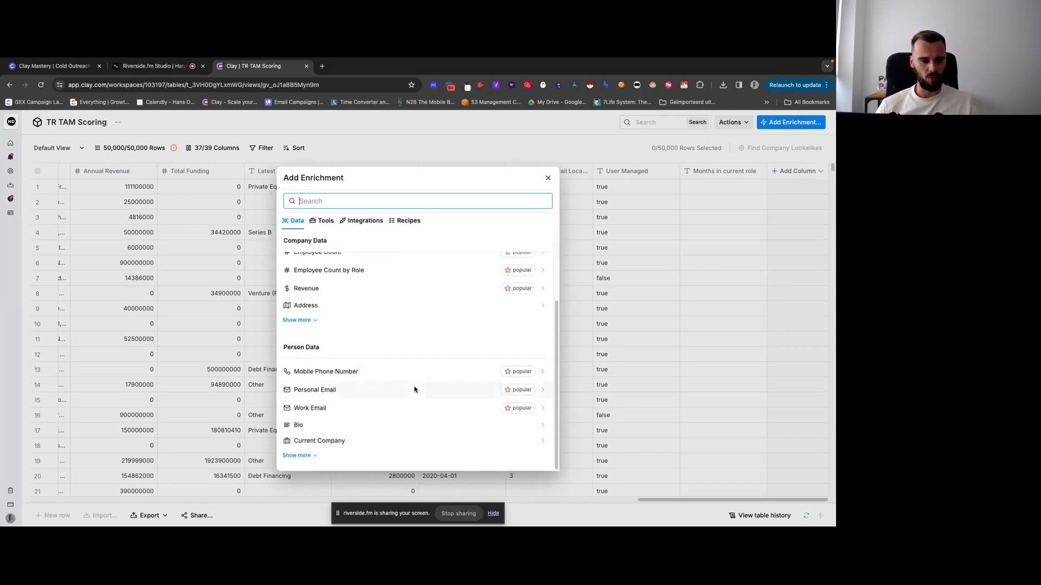
pyautogui.click(547, 179)
pyautogui.click(795, 171)
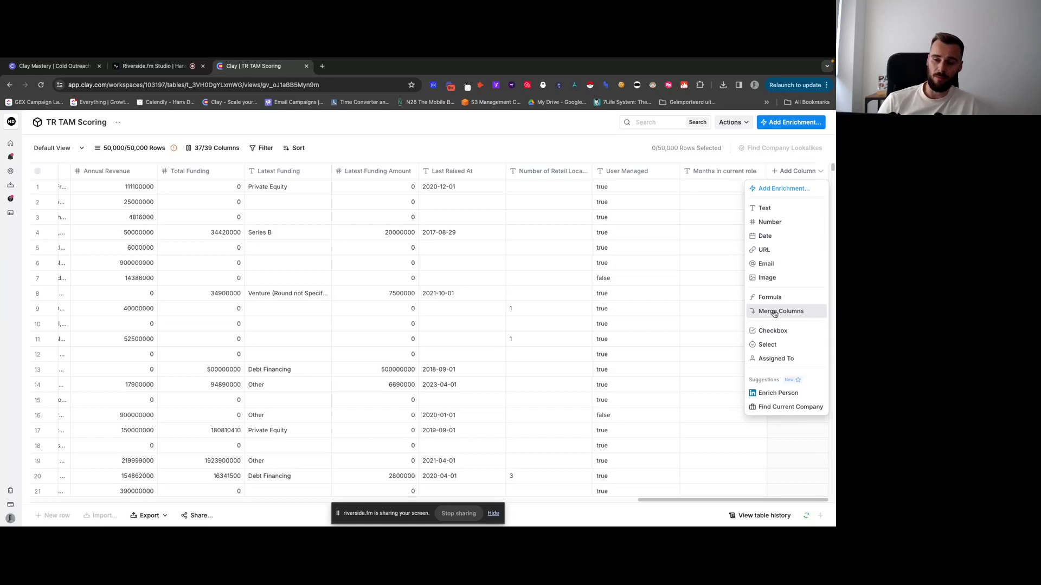
pyautogui.click(577, 148)
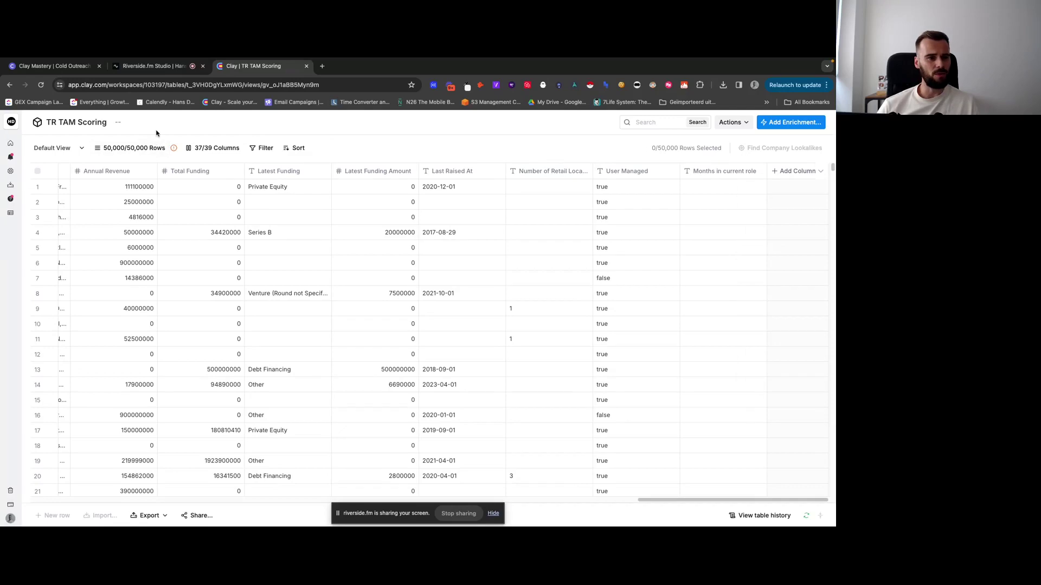
# - Inspect the table's '...' options and the User Managed column's Dedupe option, then reopen the '...' menu
pyautogui.click(119, 124)
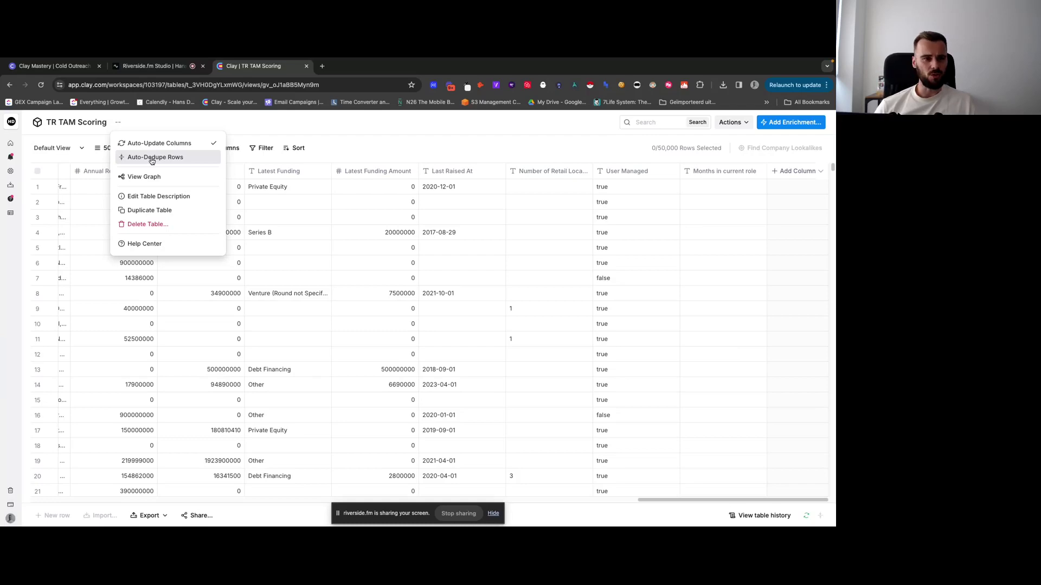
pyautogui.click(372, 139)
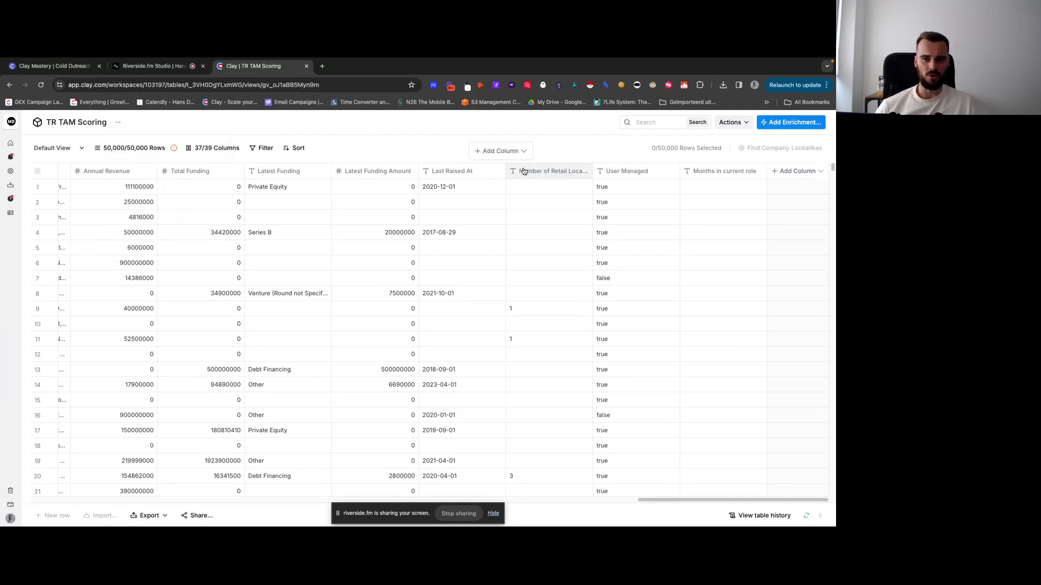
pyautogui.click(621, 173)
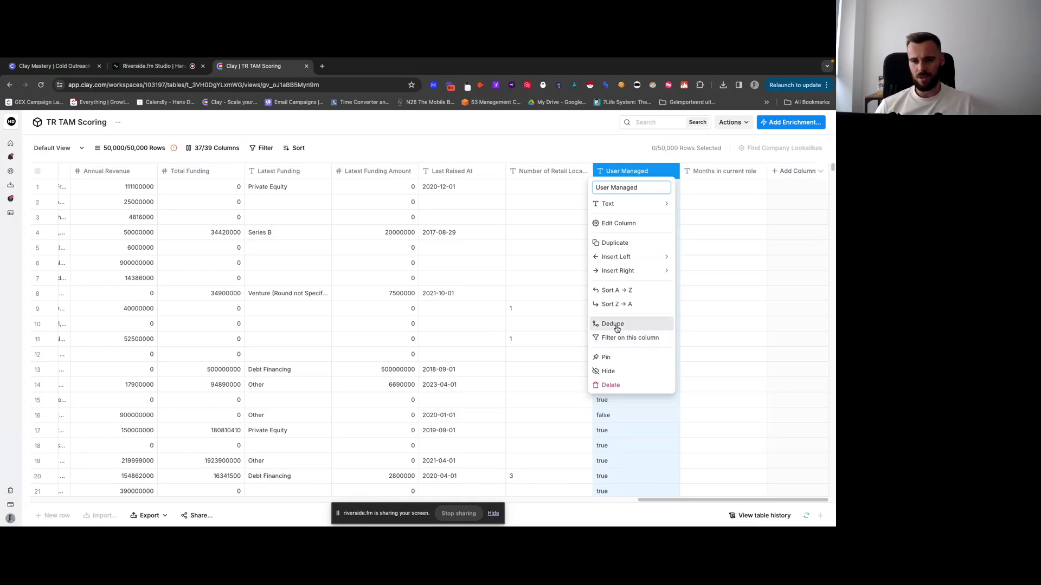
pyautogui.click(514, 149)
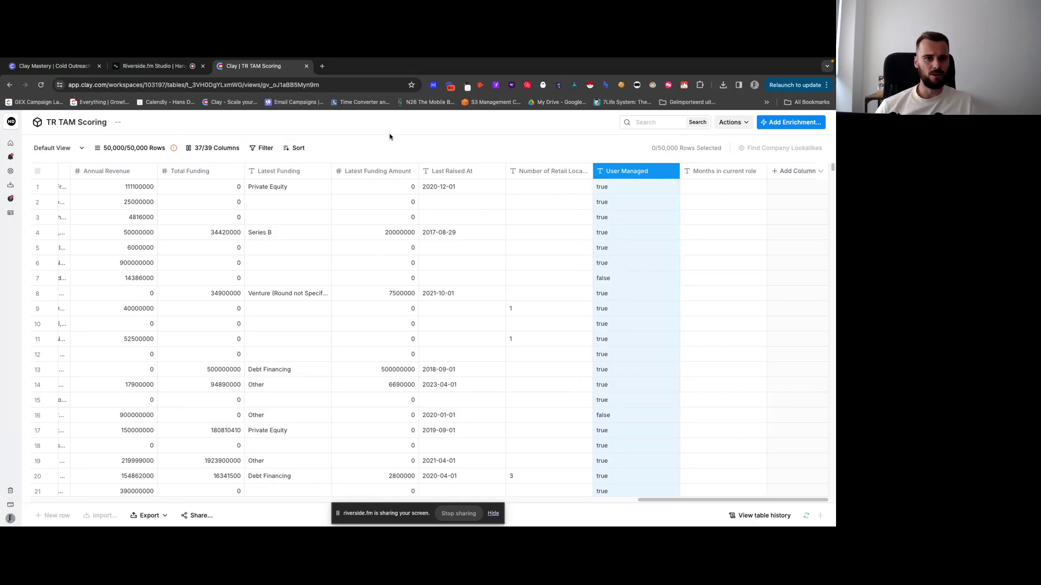
pyautogui.click(117, 122)
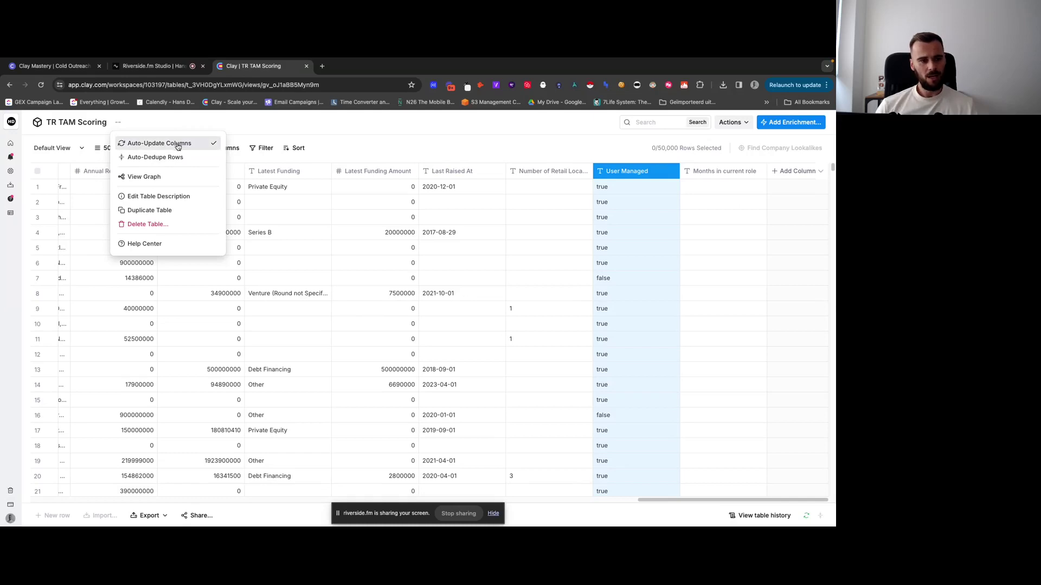
# - Disable Auto-Update Columns for the whole table, confirming with Turn Off Table
pyautogui.click(178, 145)
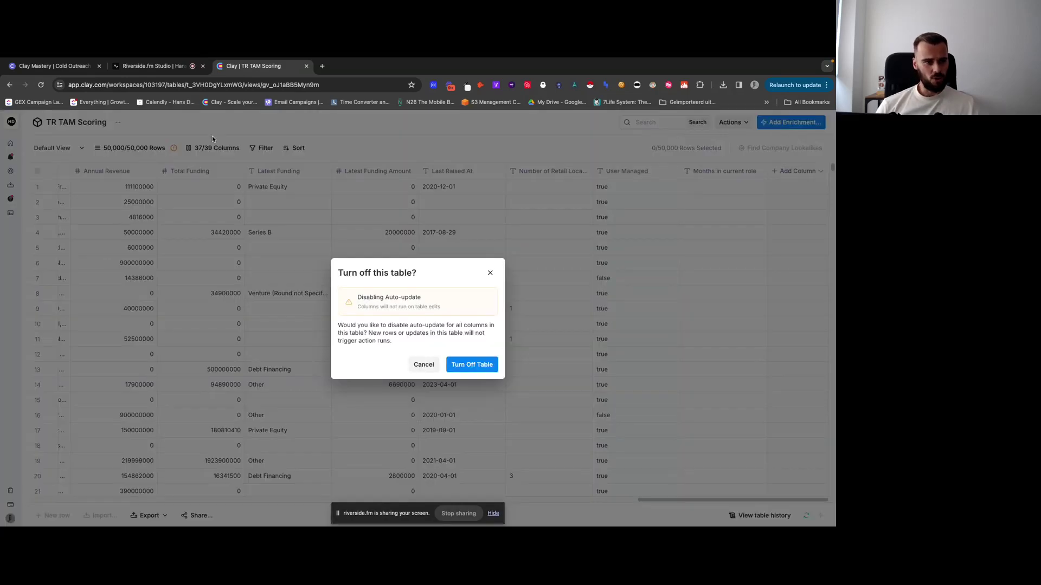
pyautogui.click(462, 365)
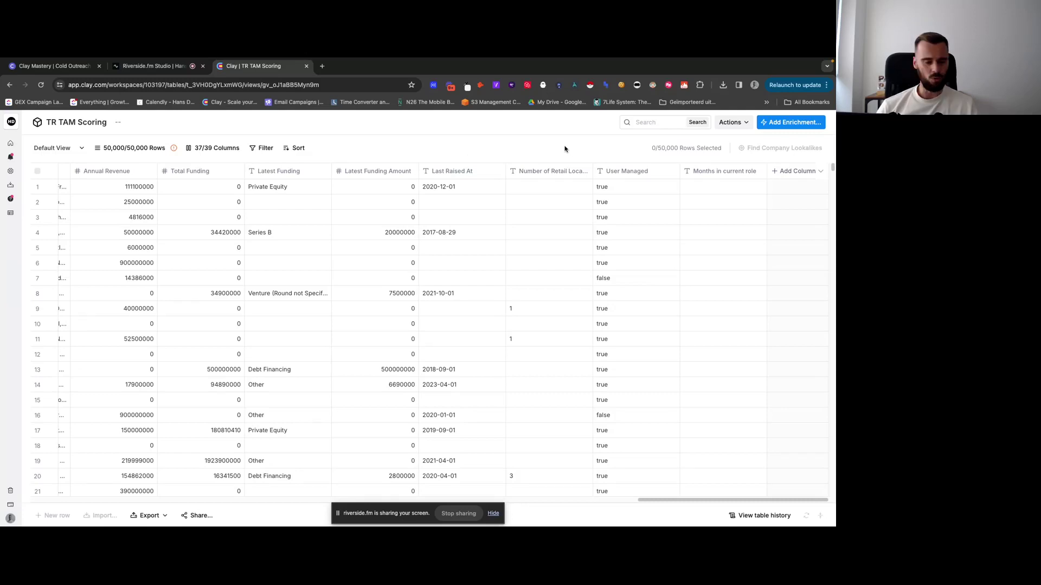
pyautogui.click(119, 123)
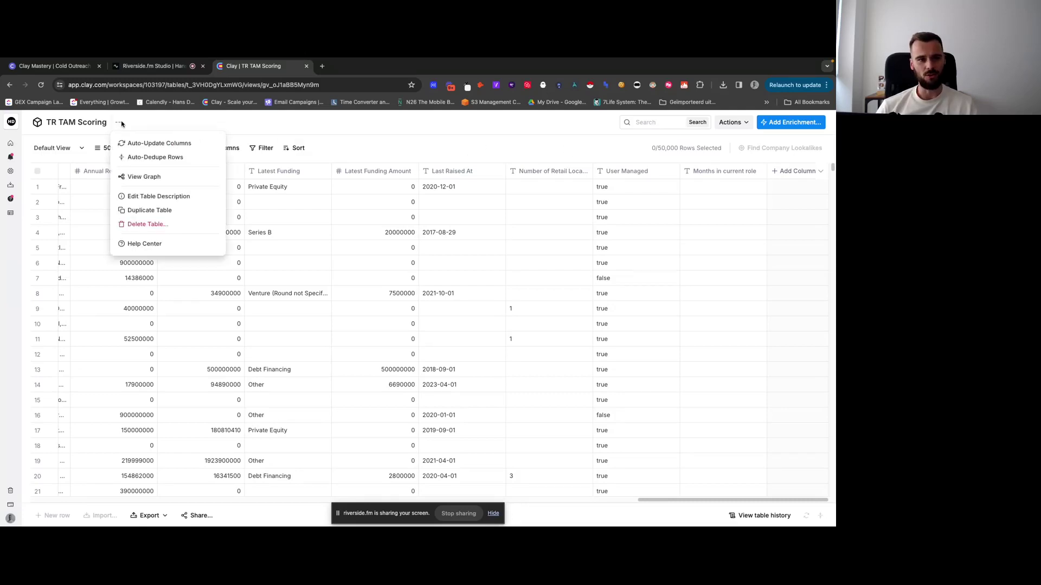
# - Open View Graph, zoom and pan the column dependency graph, then exit to the grid
pyautogui.click(164, 179)
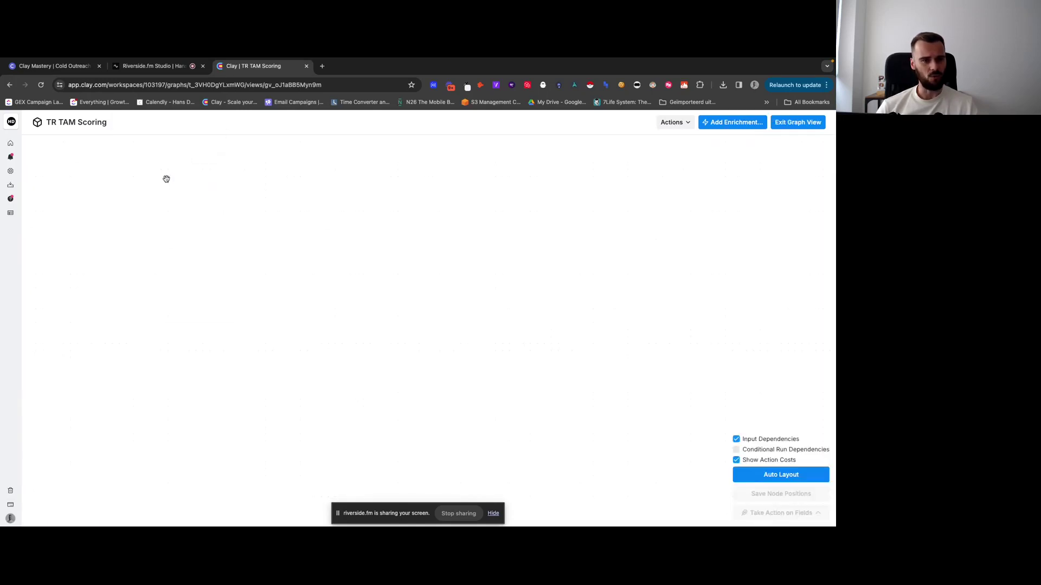
pyautogui.scroll(-5, 163, 293)
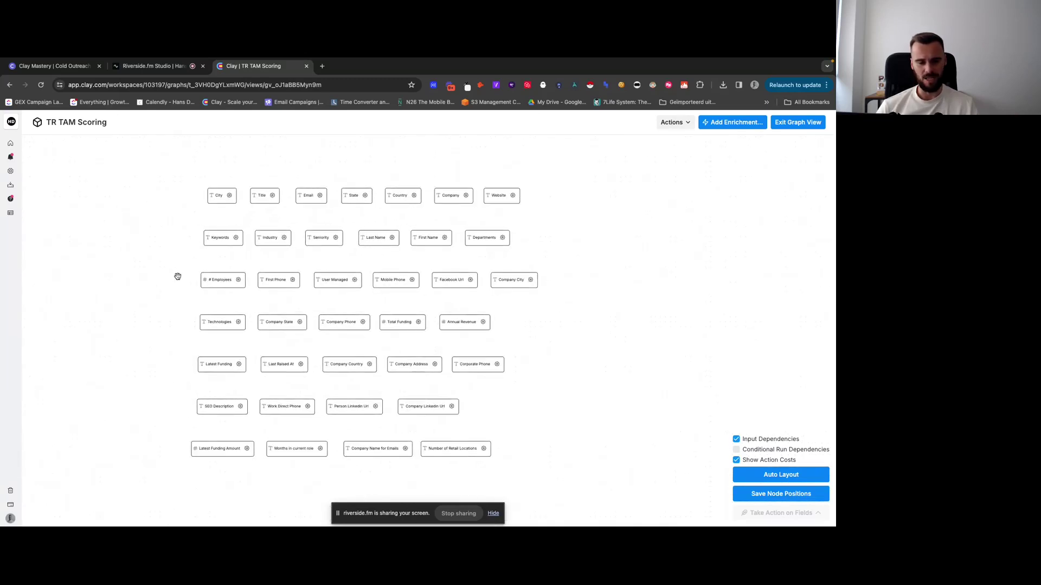
pyautogui.scroll(2, 179, 274)
pyautogui.scroll(-1, 199, 262)
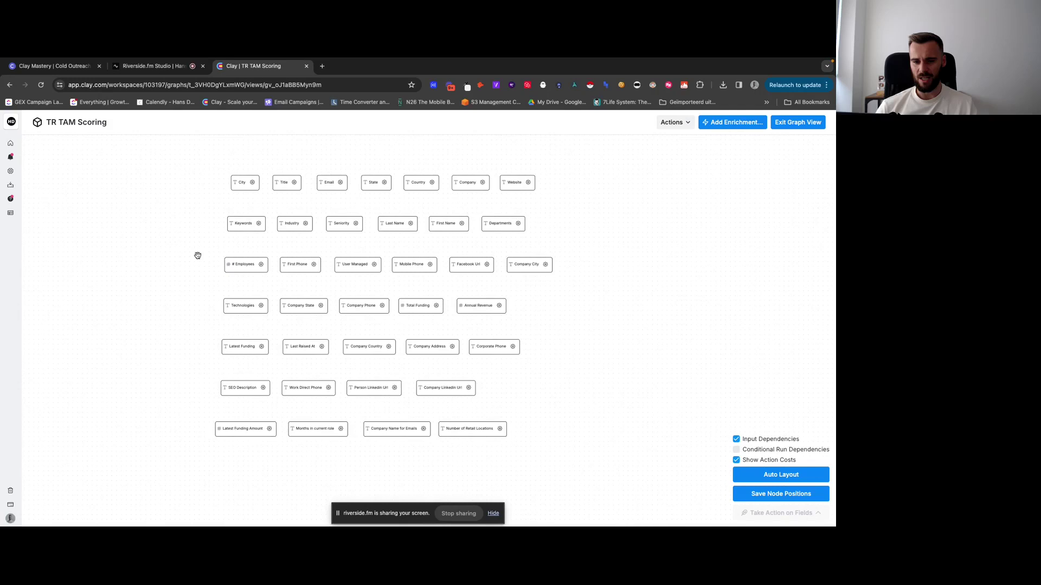
pyautogui.moveTo(198, 256); pyautogui.dragTo(212, 296)
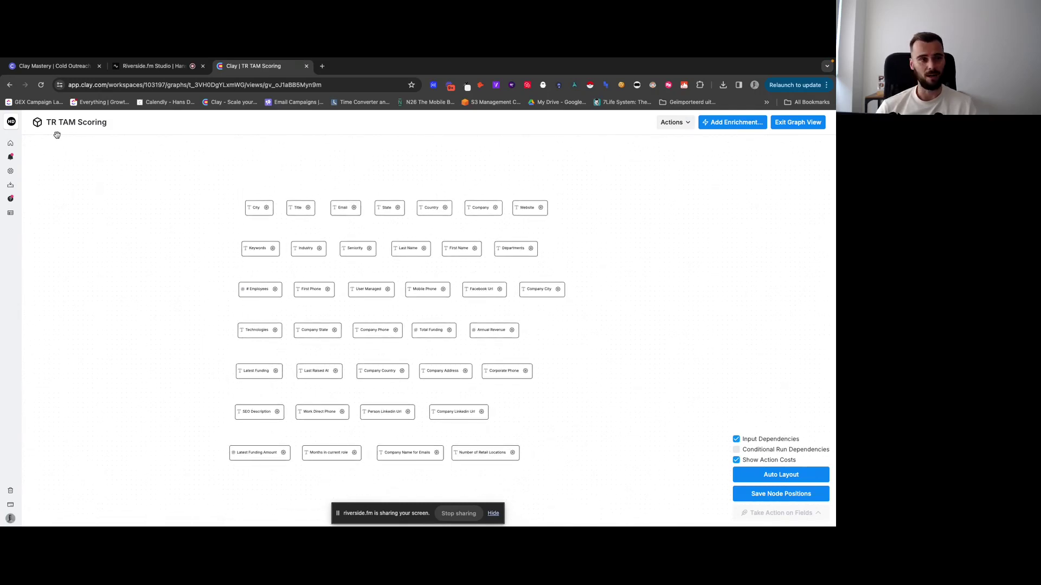
pyautogui.click(791, 124)
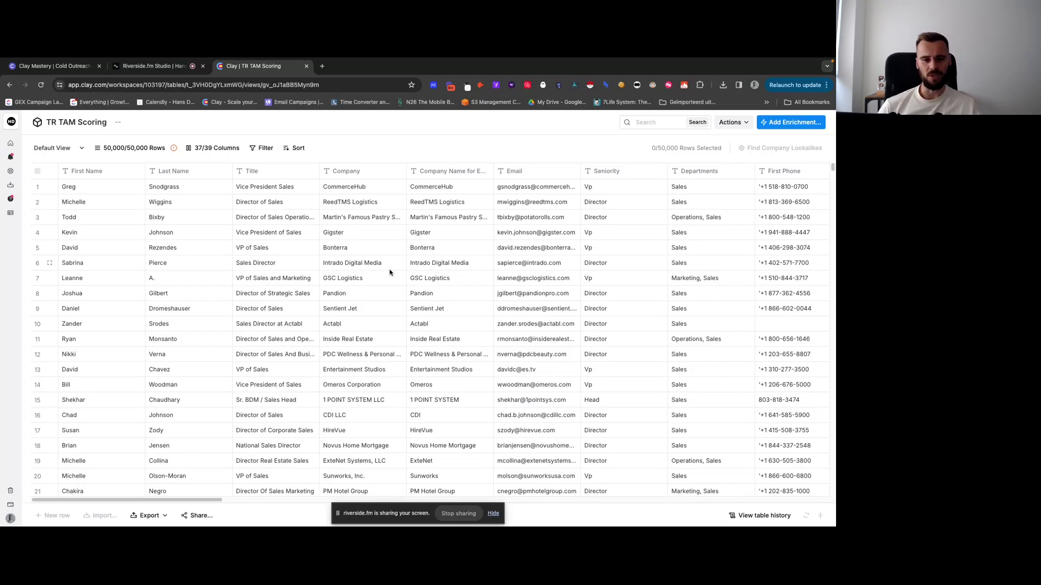
pyautogui.click(791, 122)
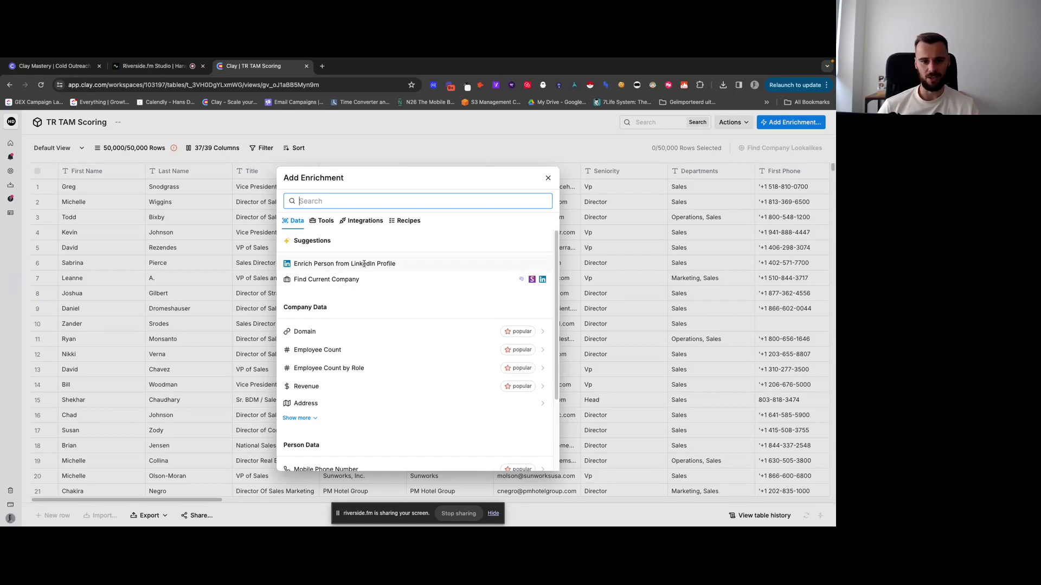
pyautogui.click(548, 178)
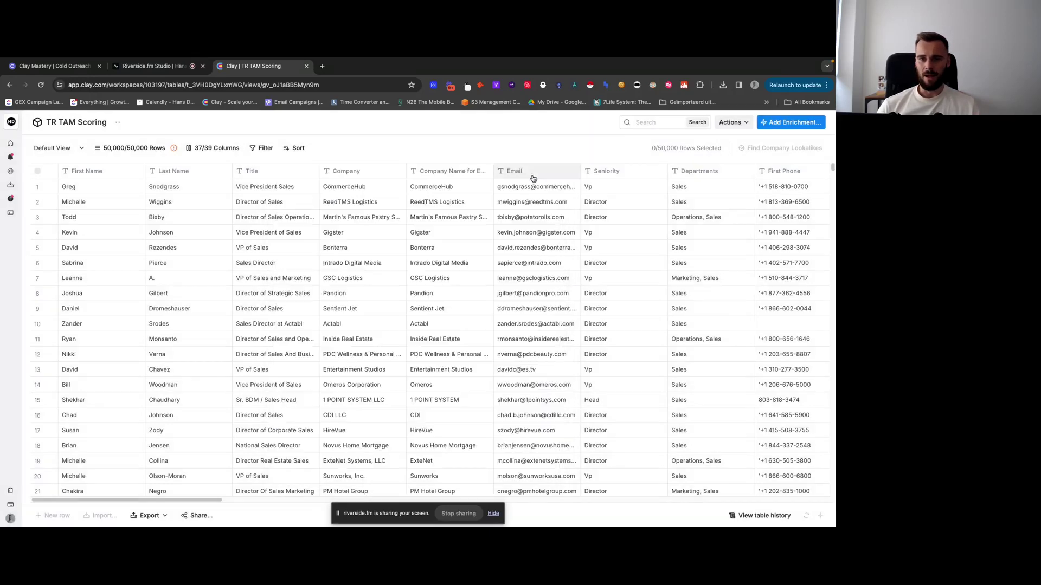